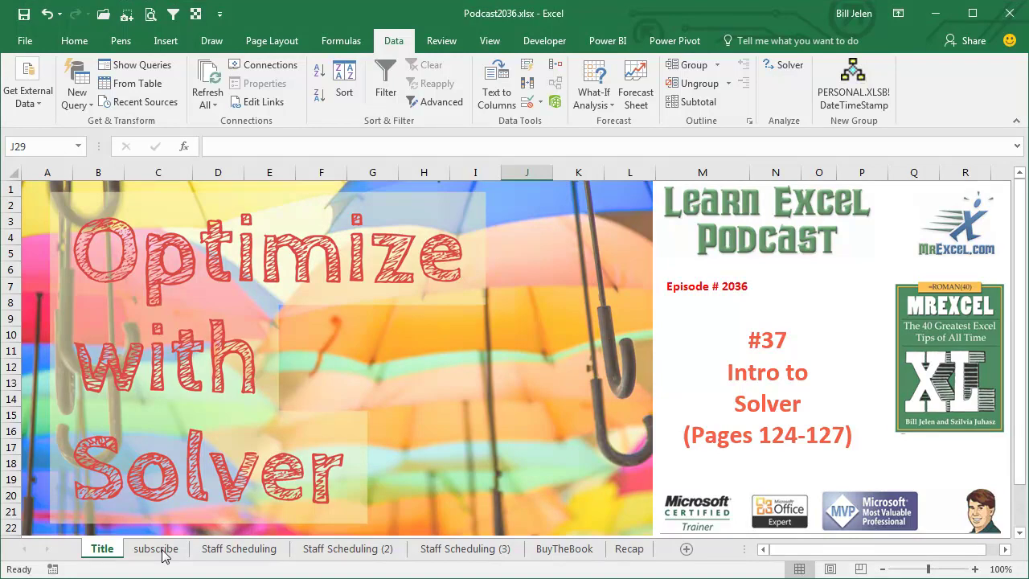
# - Go to the Staff Scheduling sheet and make sure the Solver Add-in is enabled among the available add-ins
pyautogui.click(161, 550)
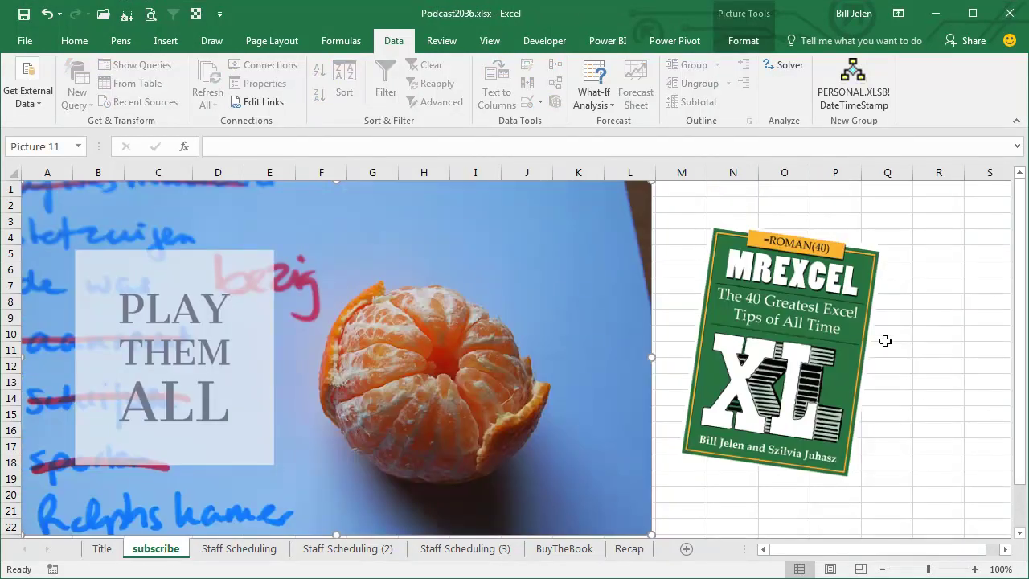
pyautogui.click(238, 551)
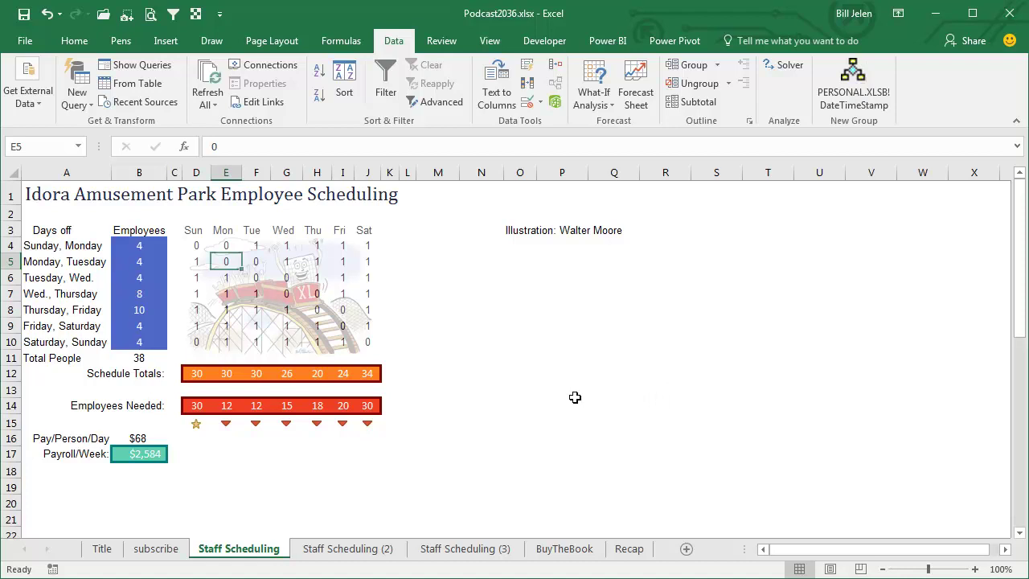
pyautogui.hotkey('alt', 't')
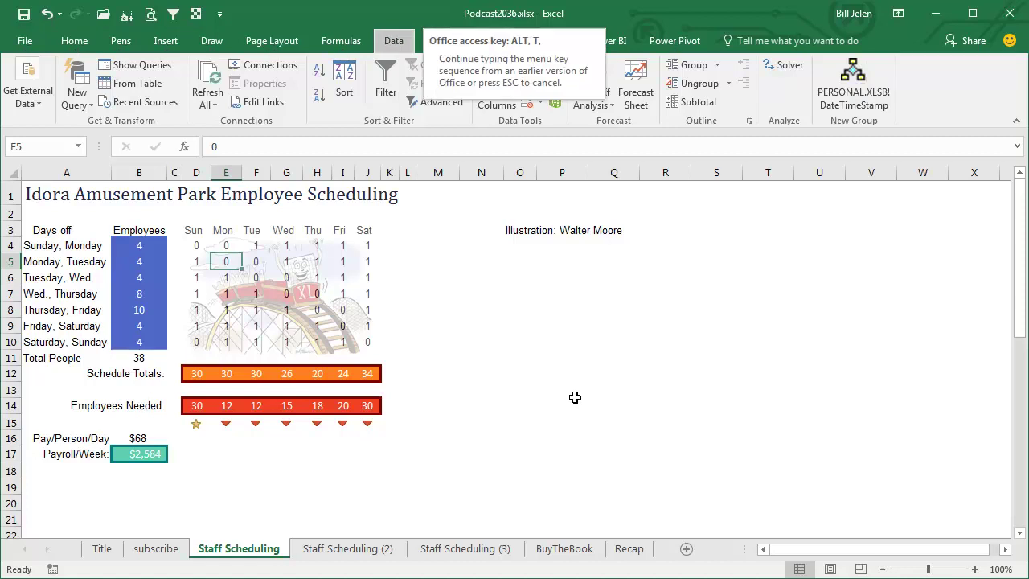
pyautogui.press('i')
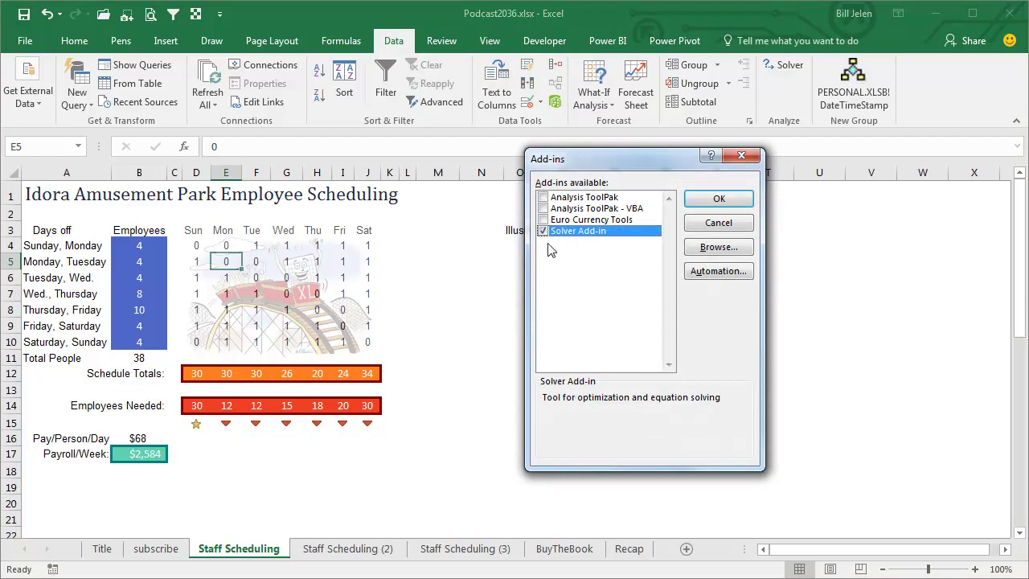
pyautogui.click(705, 198)
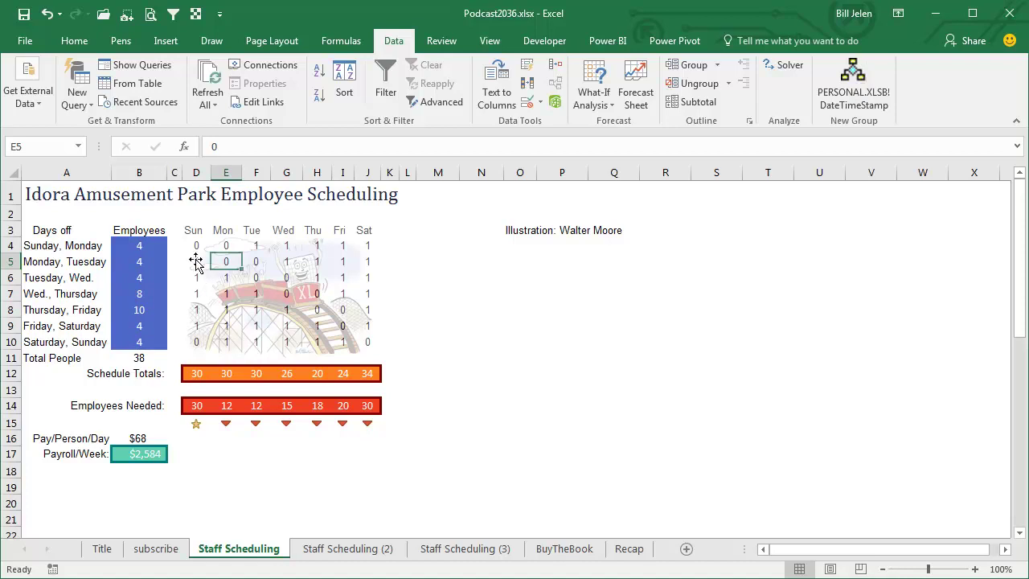
# - Examine the Sunday schedule total's formula in D12 and the ranges it references
pyautogui.click(195, 375)
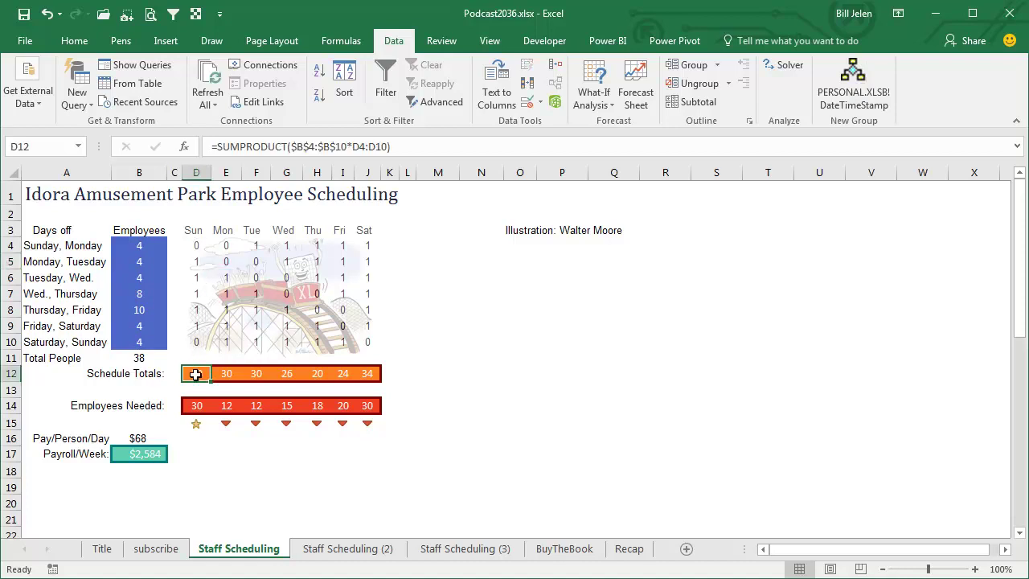
pyautogui.press('F2')
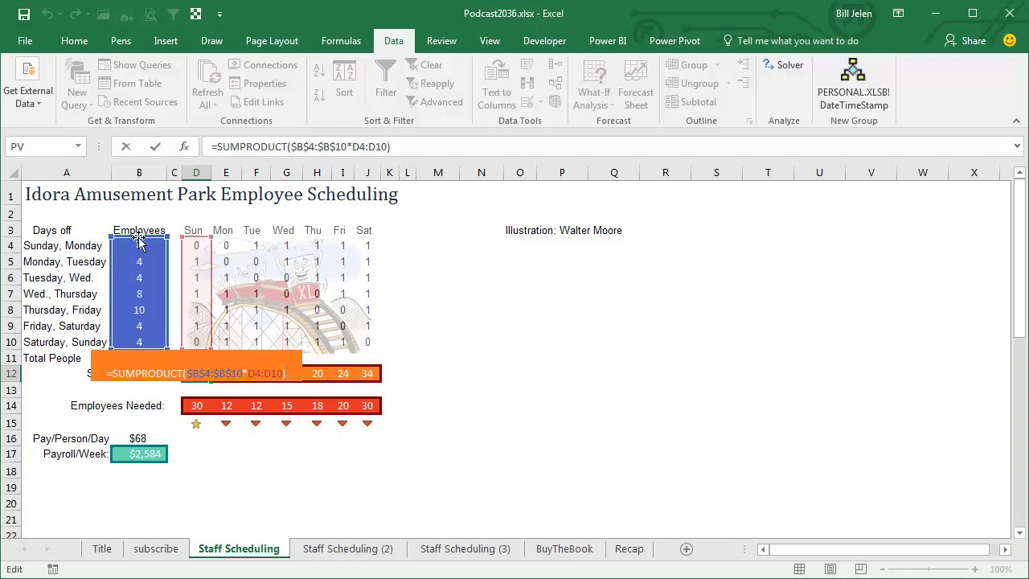
pyautogui.press('Escape')
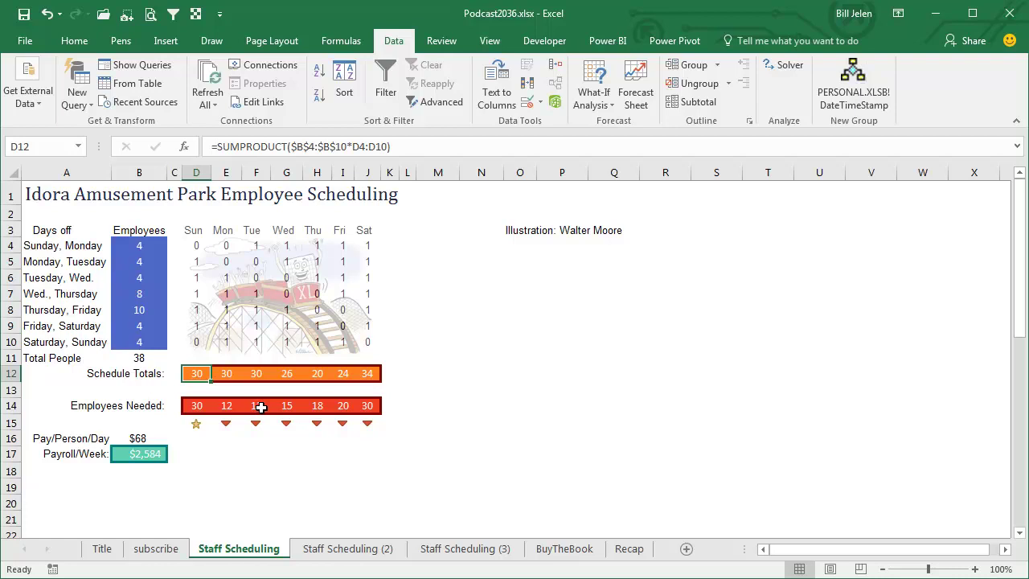
# - Set the employee count to 5 for Sunday, Monday off and to 3 for Monday, Tuesday off
pyautogui.click(131, 247)
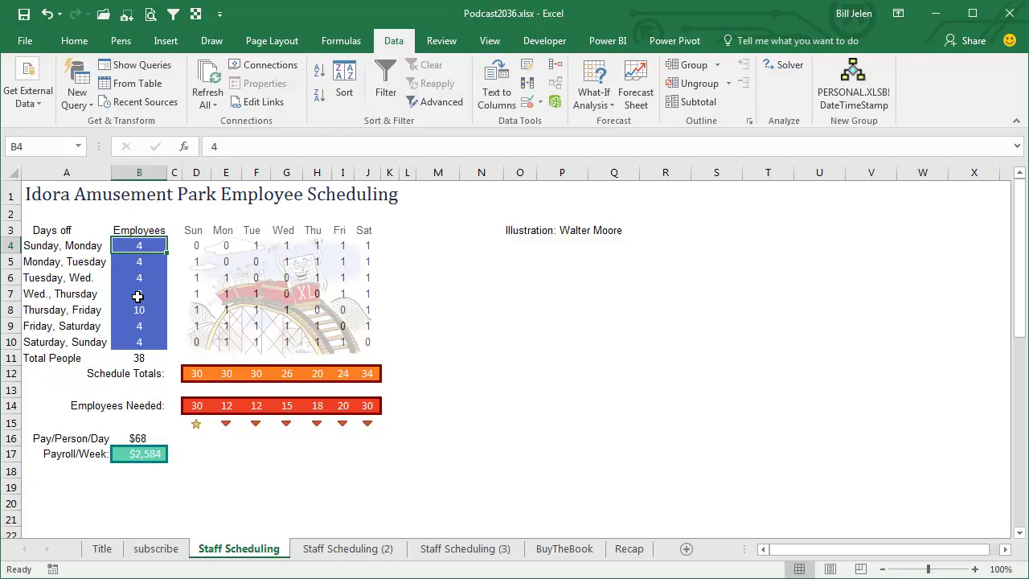
pyautogui.write('5')
pyautogui.press('Return')
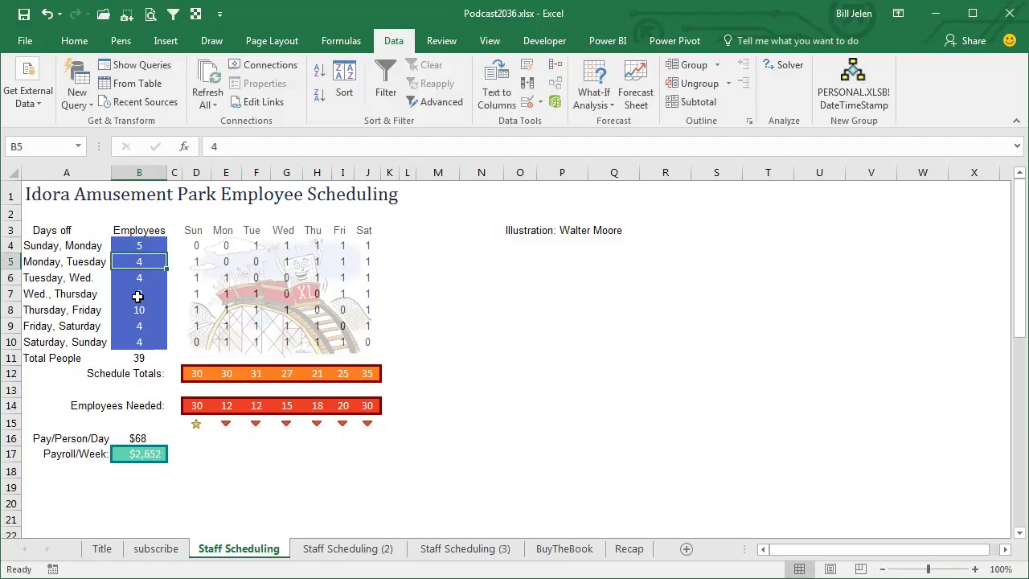
pyautogui.write('3')
pyautogui.press('Return')
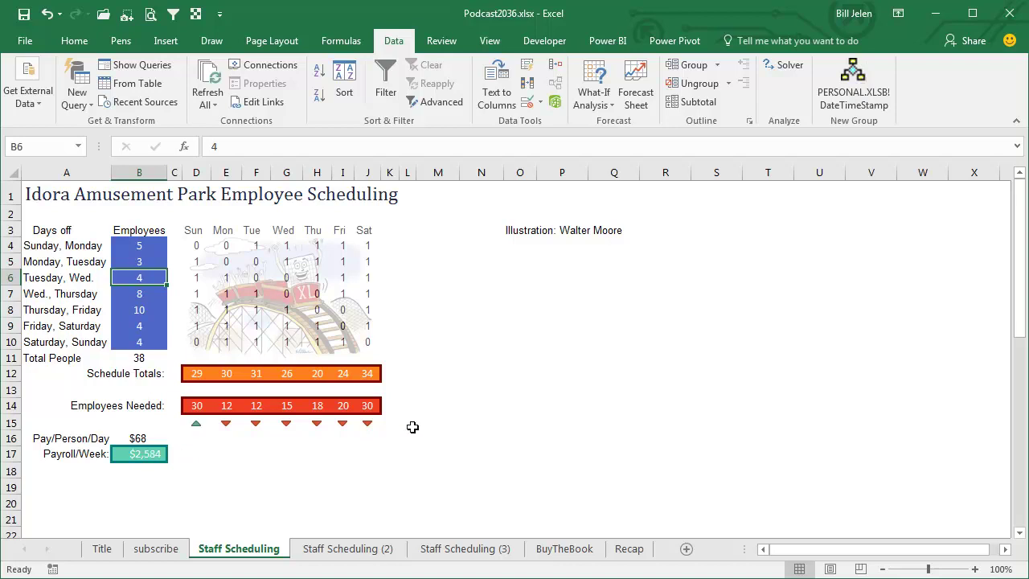
# - Set up Solver to minimize the weekly payroll in B17 by changing the employee counts in B4:B10
pyautogui.click(782, 66)
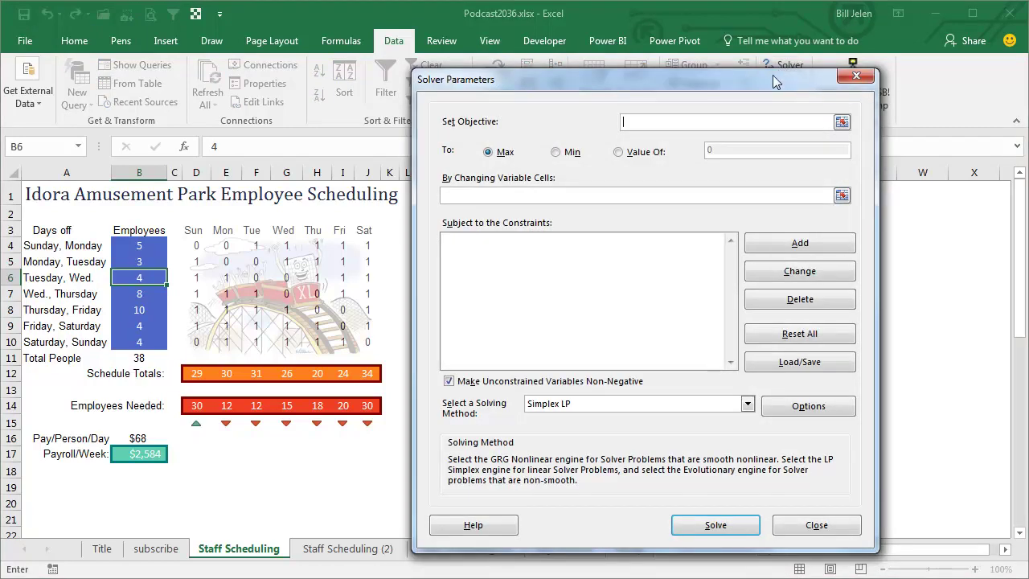
pyautogui.click(149, 452)
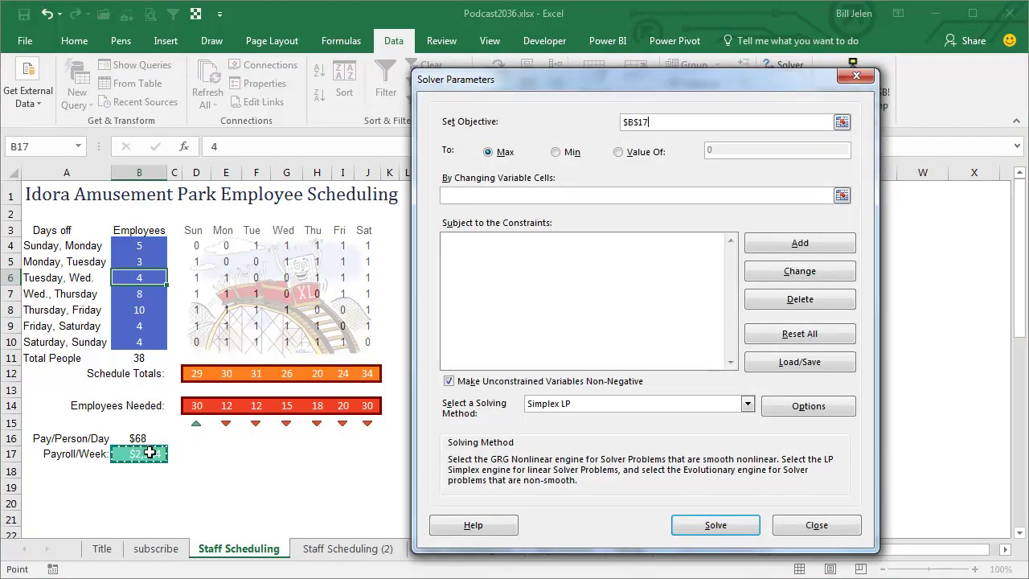
pyautogui.click(556, 153)
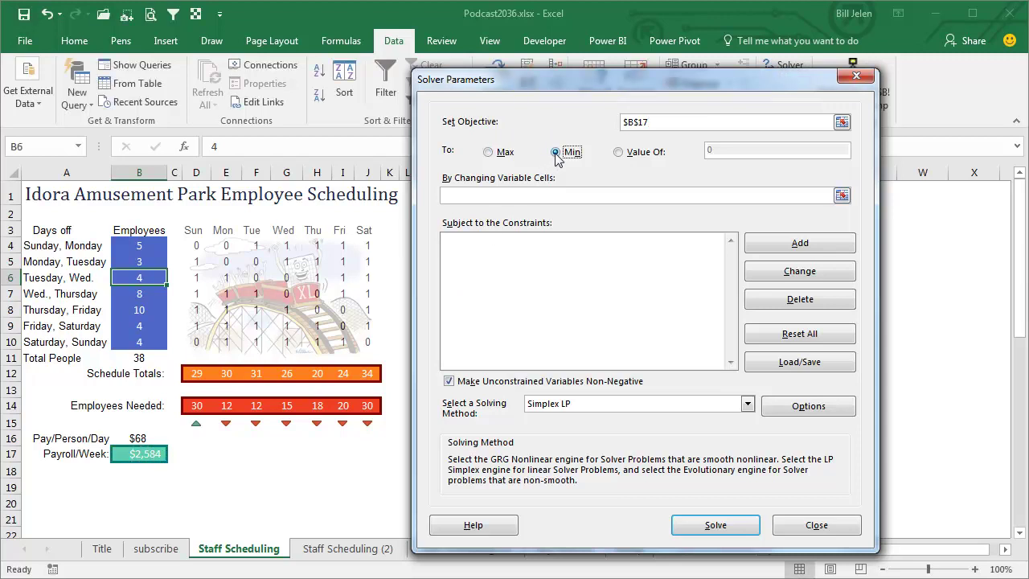
pyautogui.click(842, 195)
pyautogui.moveTo(152, 246); pyautogui.dragTo(150, 344)
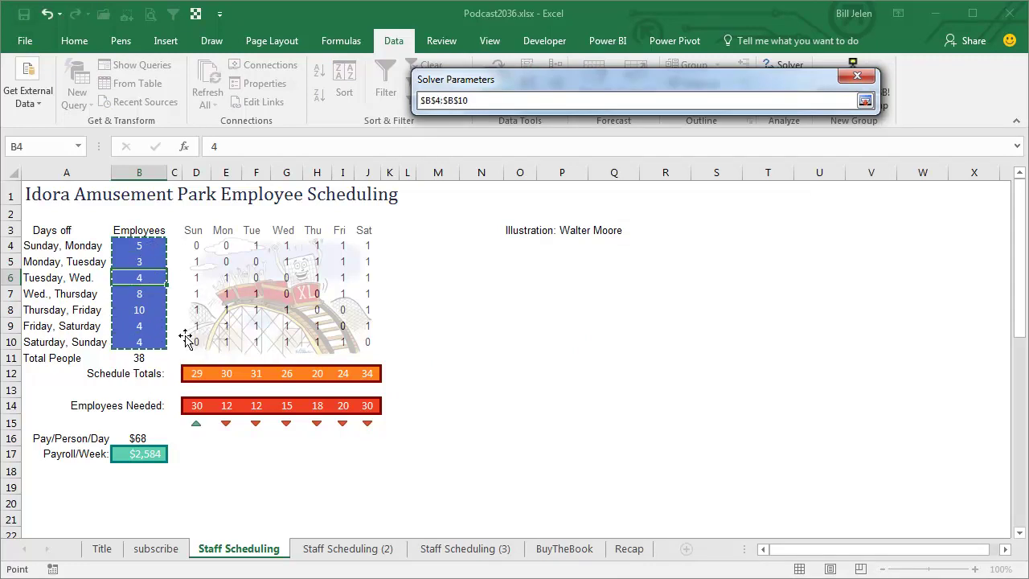
pyautogui.click(865, 100)
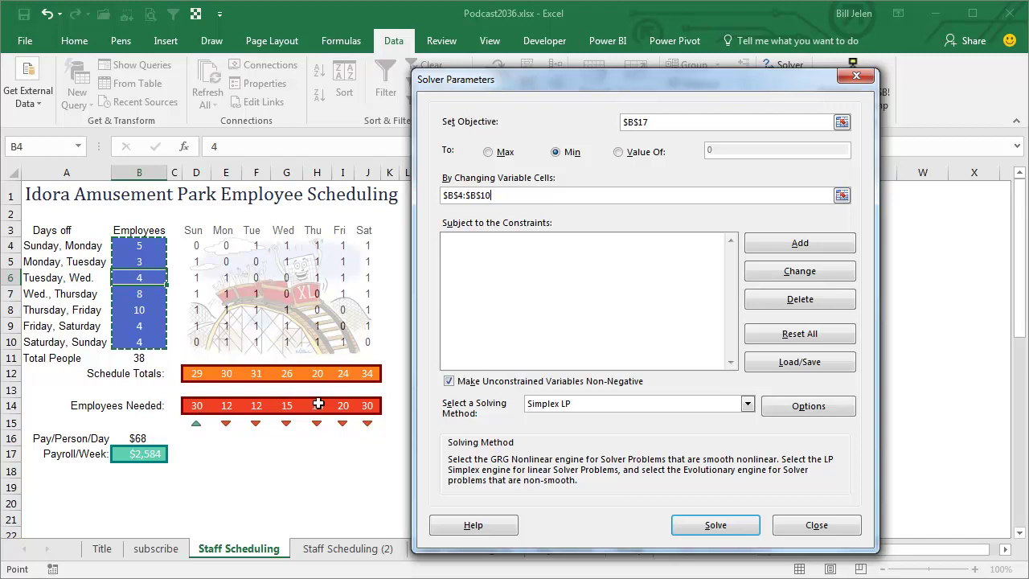
# - Add a Solver constraint requiring the schedule totals D12:J12 to be >= the employees needed in D14:J14
pyautogui.click(808, 245)
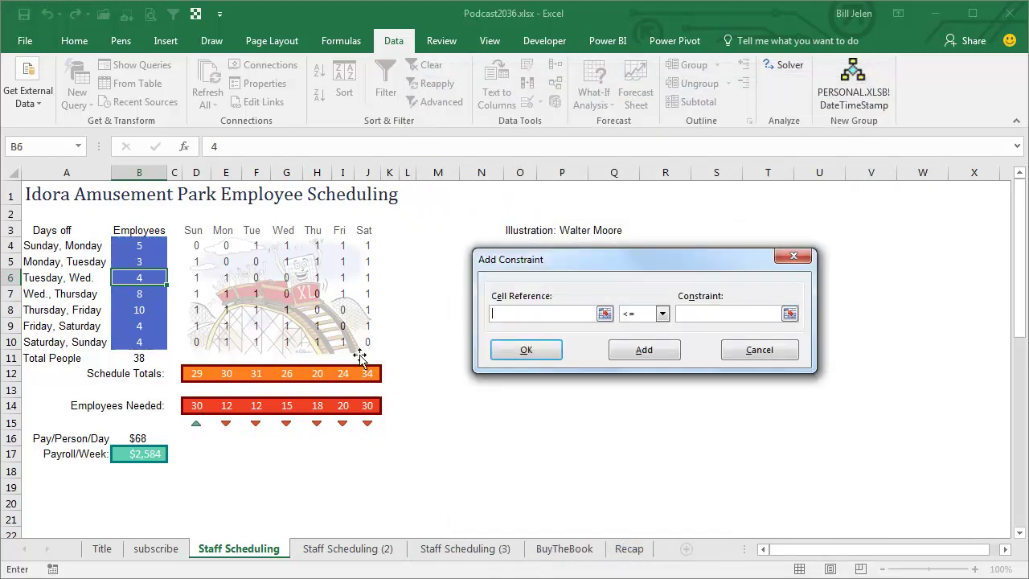
pyautogui.moveTo(197, 373); pyautogui.dragTo(367, 373)
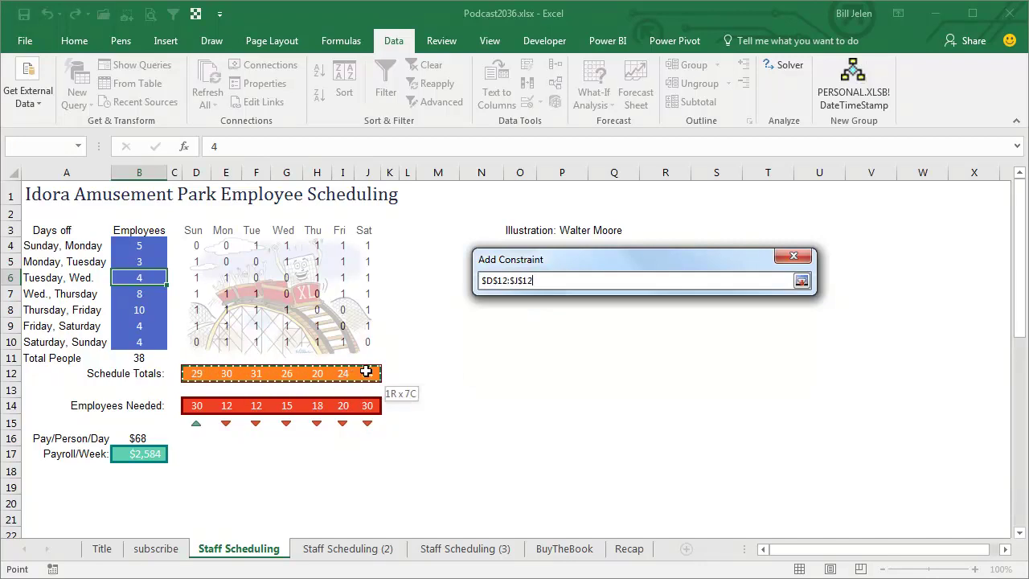
pyautogui.click(663, 315)
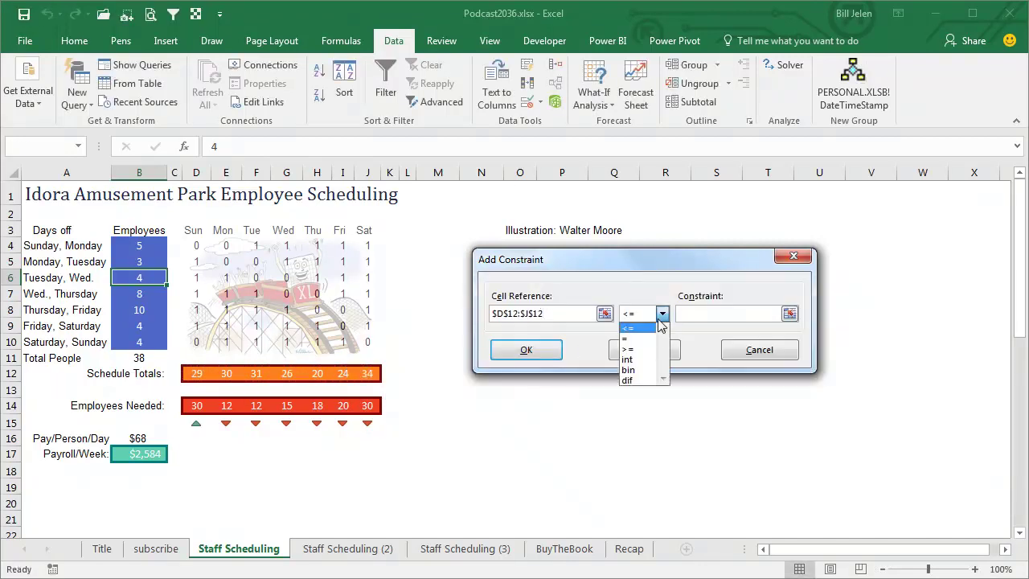
pyautogui.click(641, 347)
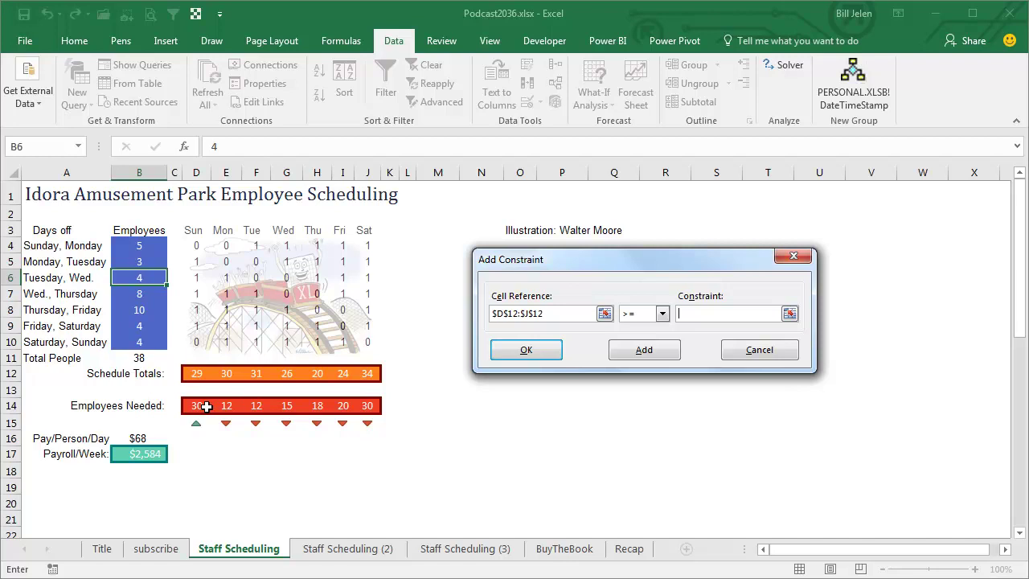
pyautogui.moveTo(197, 406); pyautogui.dragTo(363, 405)
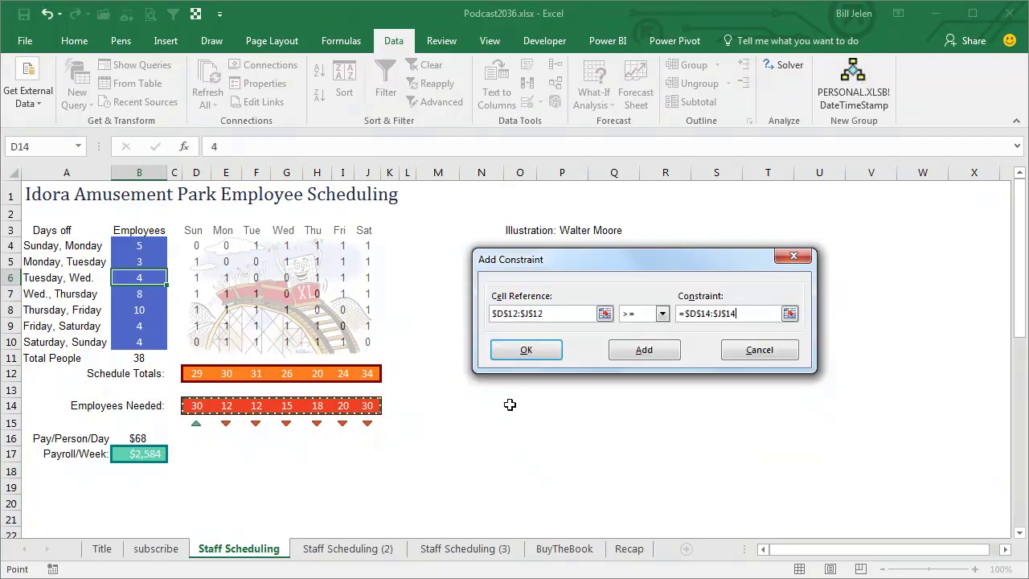
pyautogui.click(640, 351)
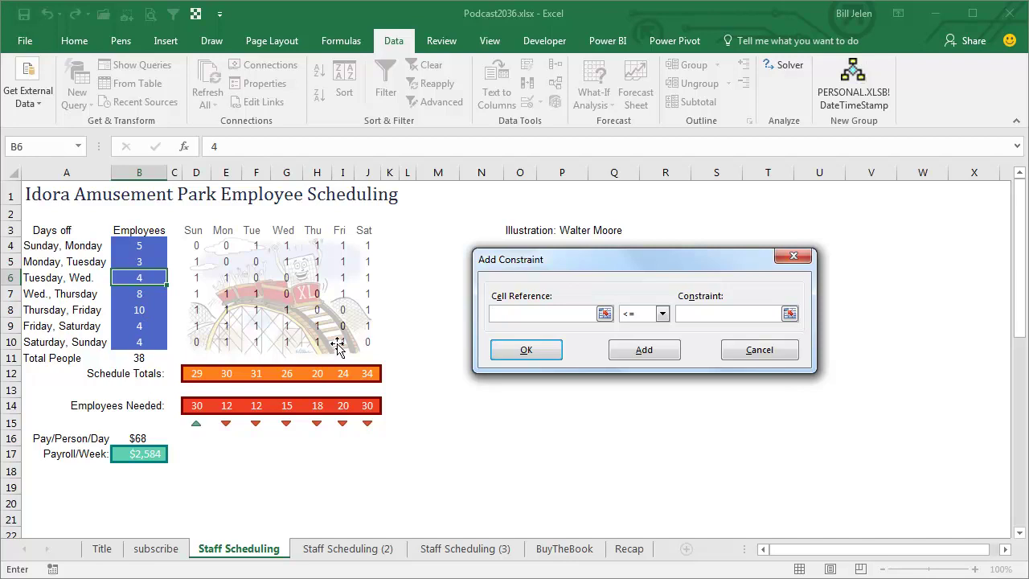
# - Add a Solver constraint that restricts the employee counts in B4:B10 to integers
pyautogui.click(140, 242)
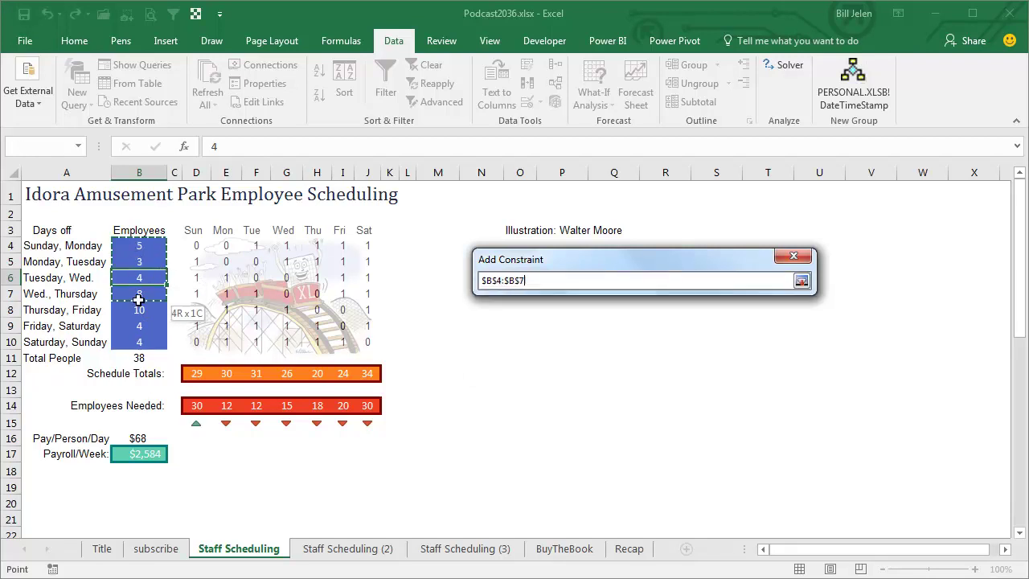
pyautogui.moveTo(138, 299); pyautogui.dragTo(139, 337)
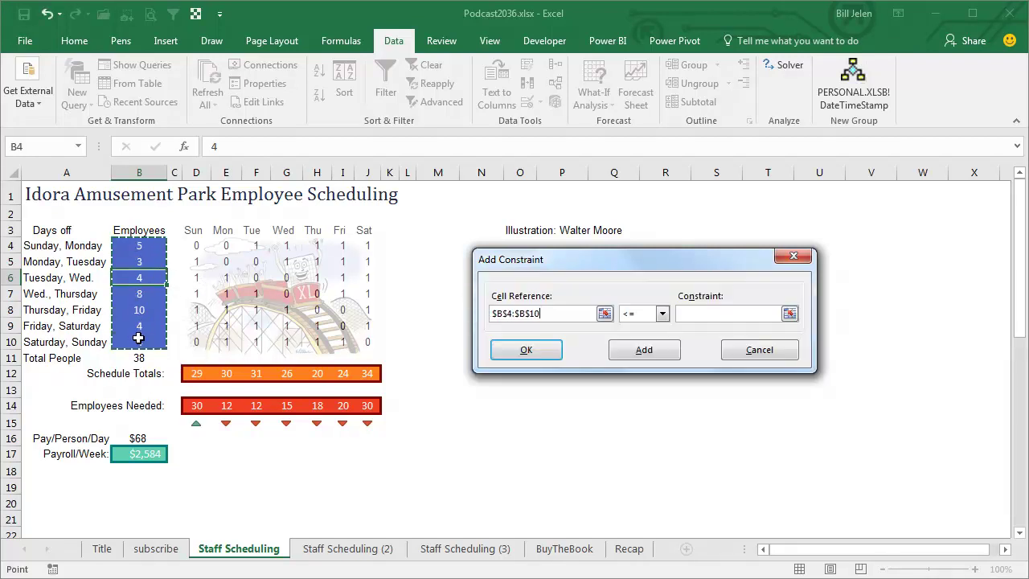
pyautogui.click(663, 314)
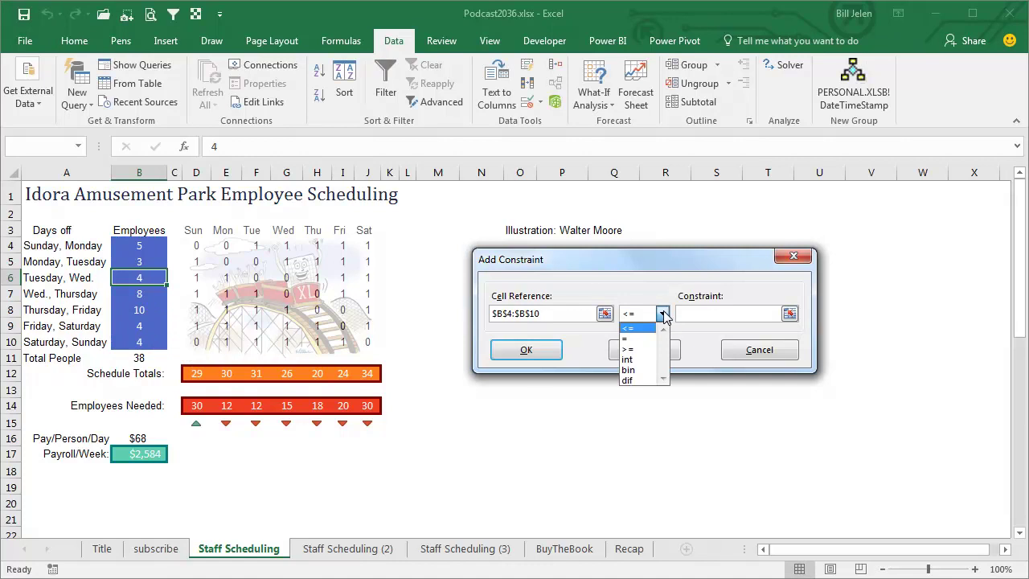
pyautogui.click(640, 360)
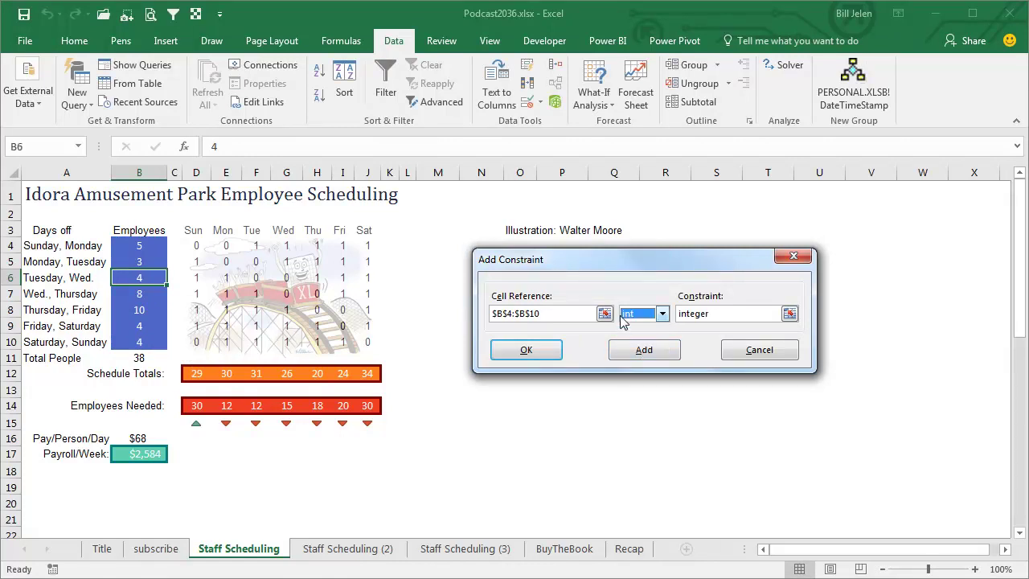
pyautogui.click(637, 358)
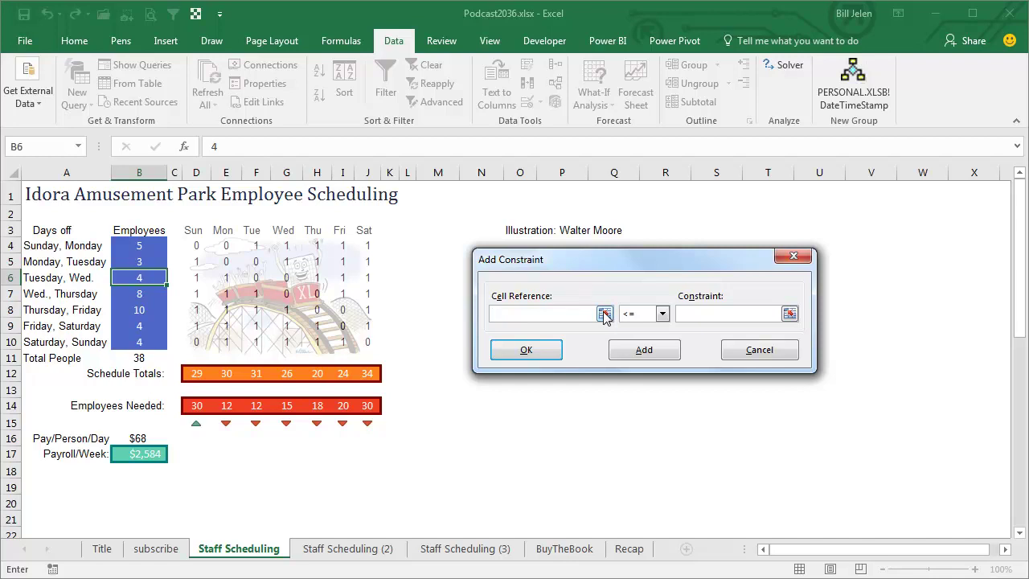
# - Add a final Solver constraint requiring the employee counts in B4:B10 to be >= 0
pyautogui.moveTo(142, 246); pyautogui.dragTo(138, 341)
pyautogui.click(663, 315)
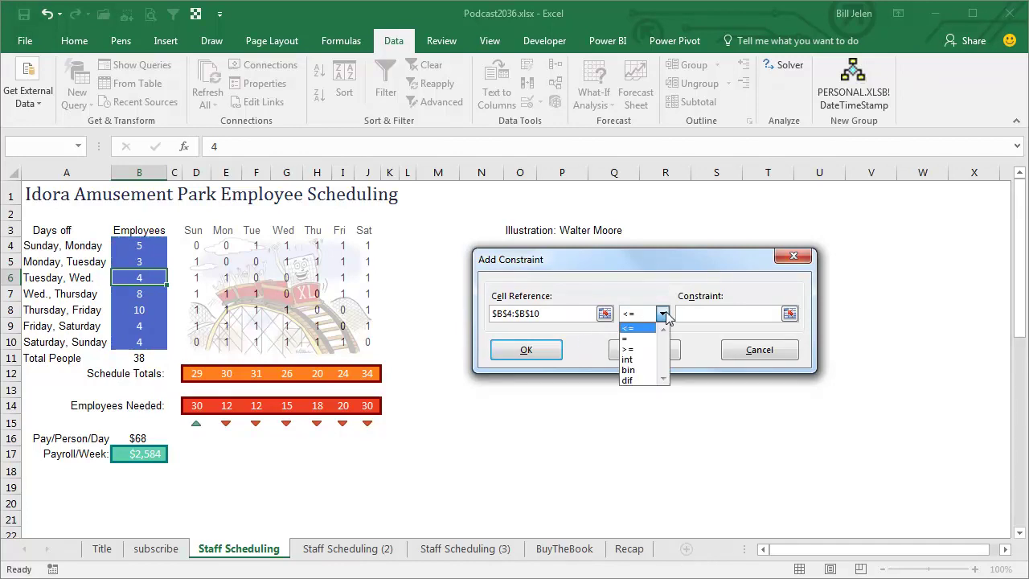
pyautogui.click(635, 349)
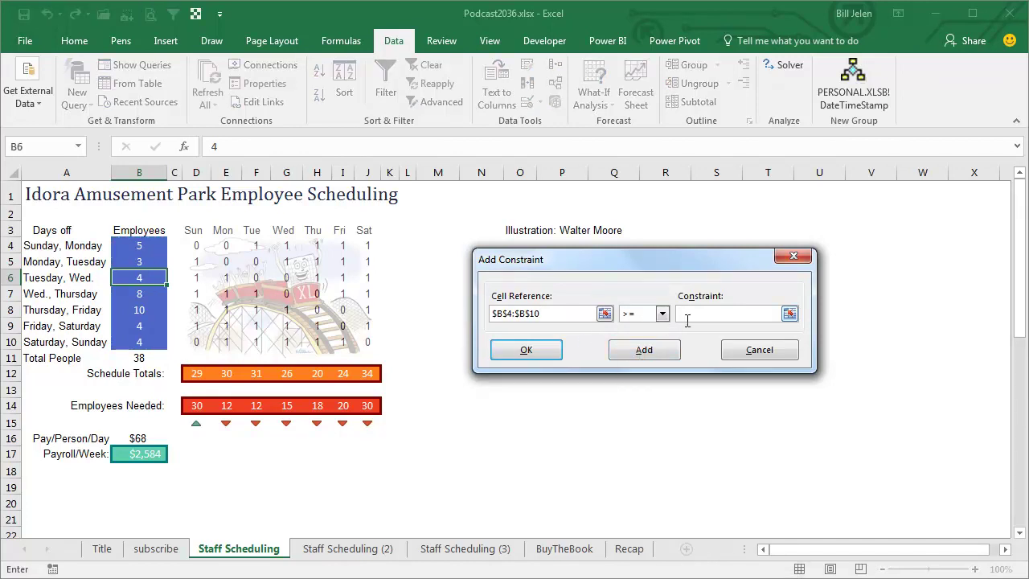
pyautogui.write('0')
pyautogui.click(527, 350)
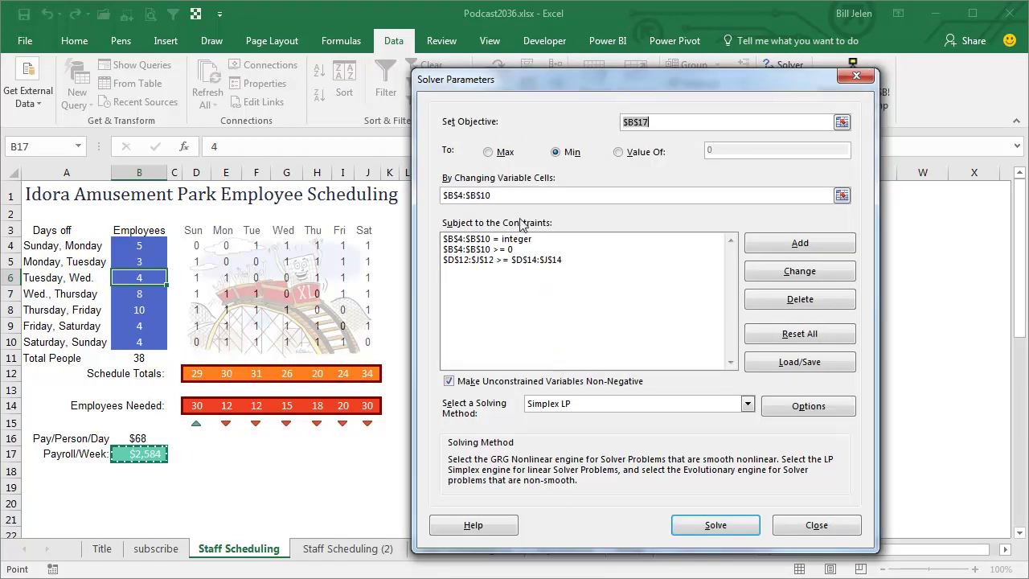
# - Solve the staffing model with the Simplex LP method and keep the Solver solution on the sheet
pyautogui.click(747, 405)
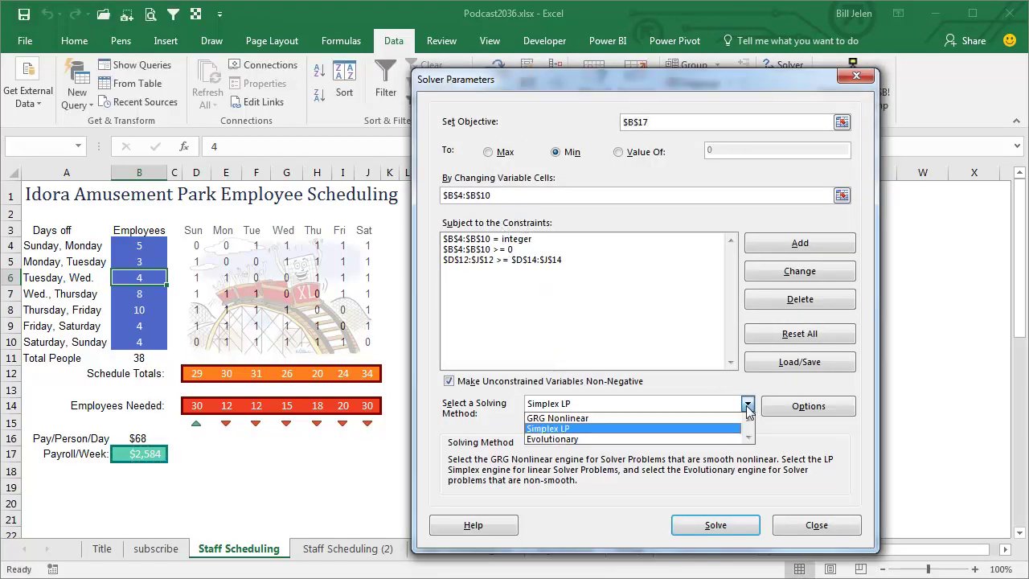
pyautogui.click(578, 430)
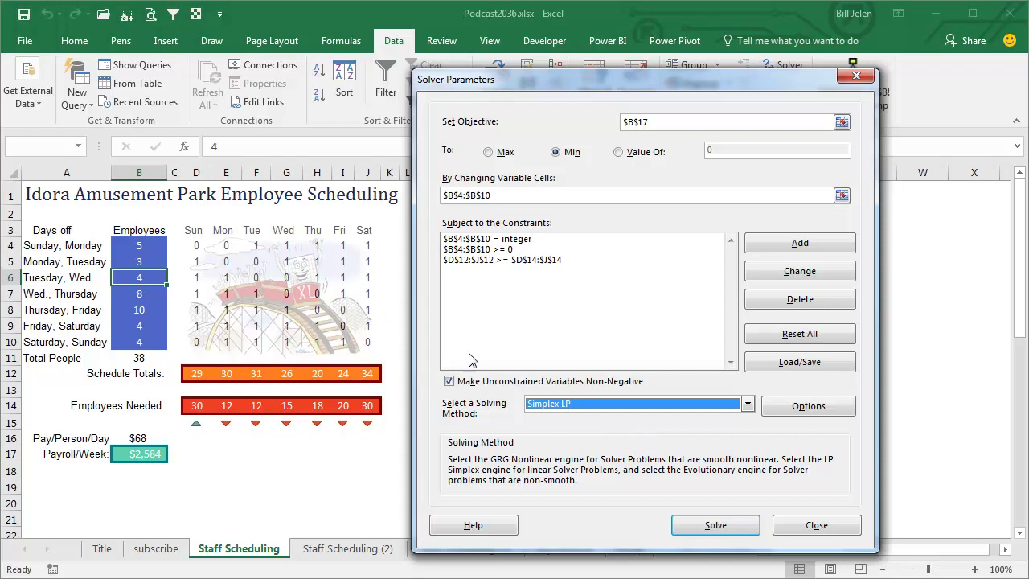
pyautogui.click(715, 525)
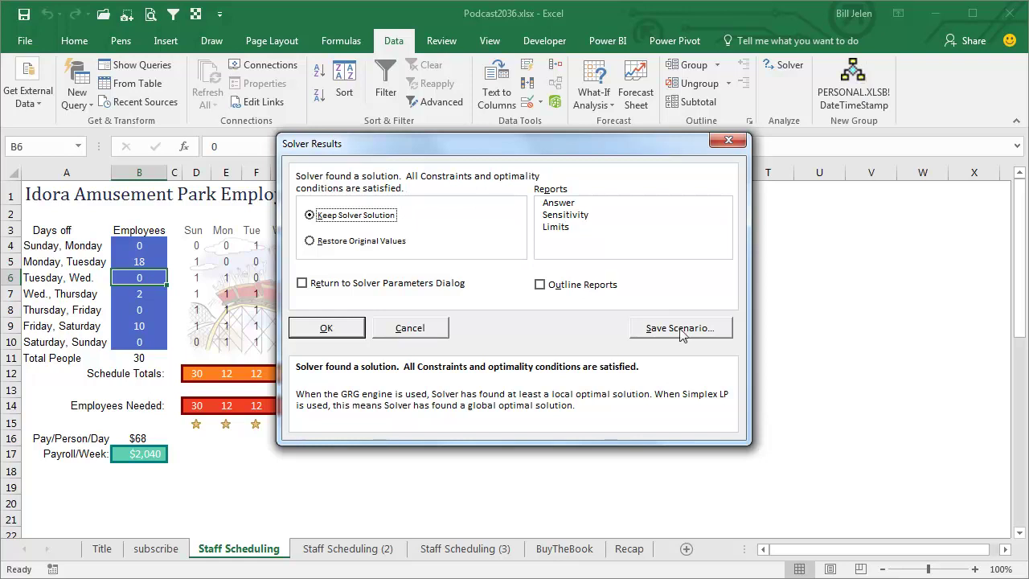
pyautogui.click(337, 333)
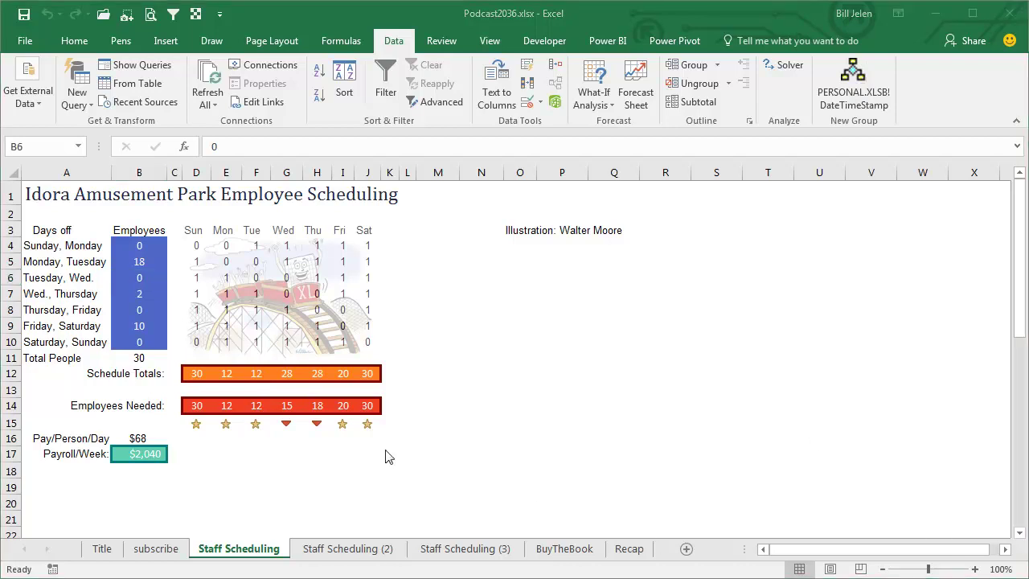
pyautogui.click(141, 278)
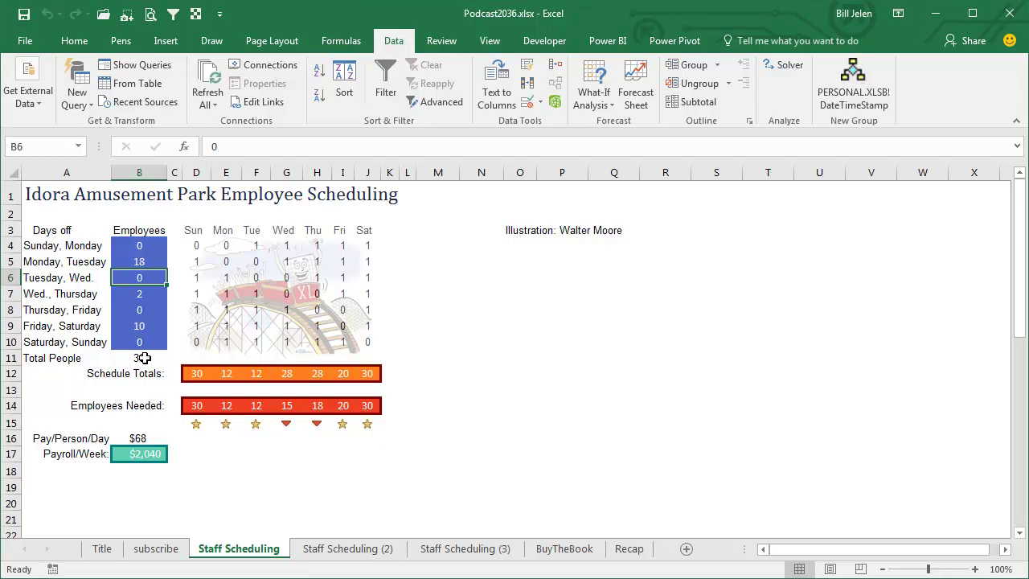
# - Set the employee counts for the Monday, Tuesday and the Wed., Thursday days-off rows to 10 each
pyautogui.press('Up')
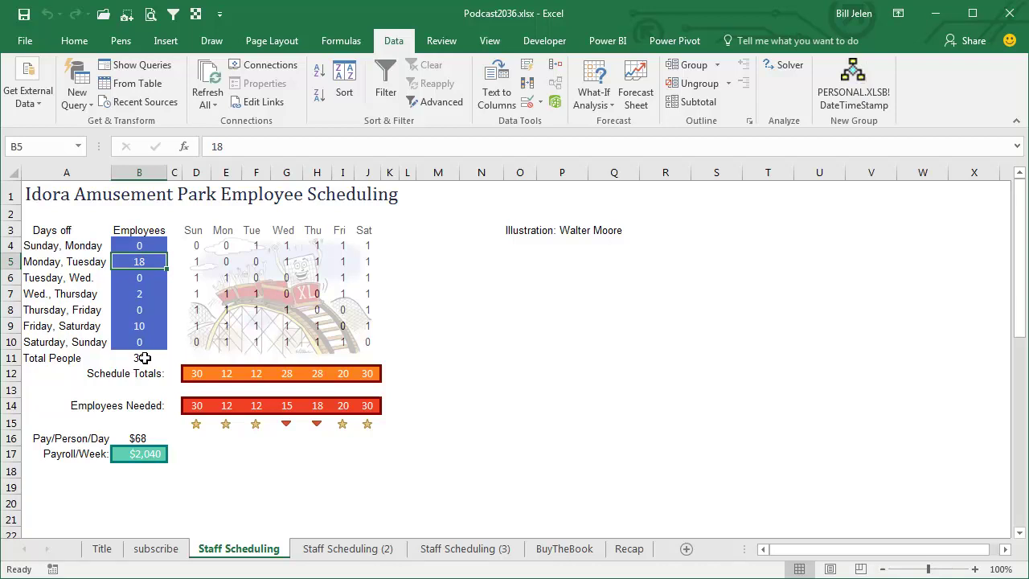
pyautogui.write('10')
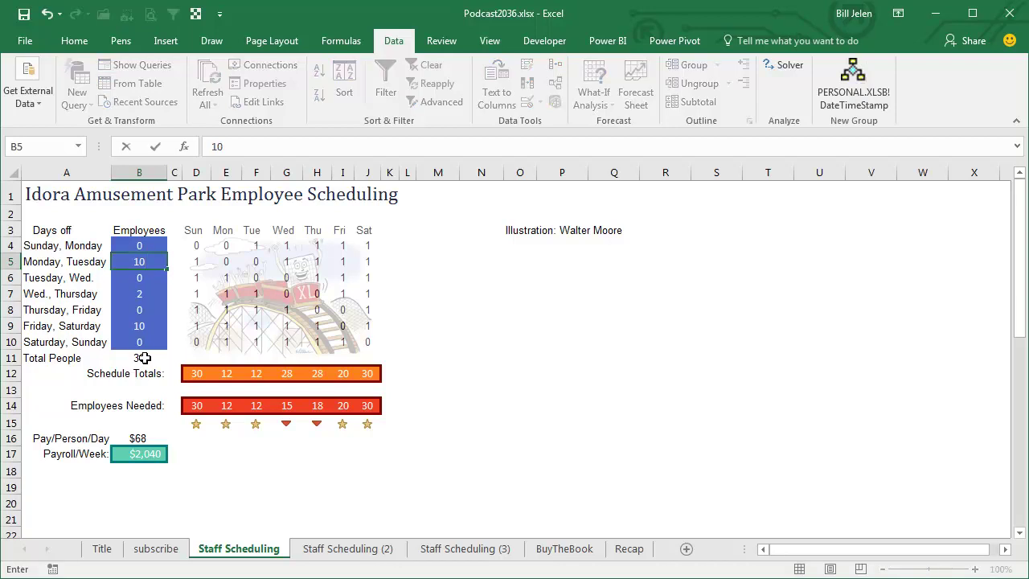
pyautogui.press('Return')
pyautogui.press('Down')
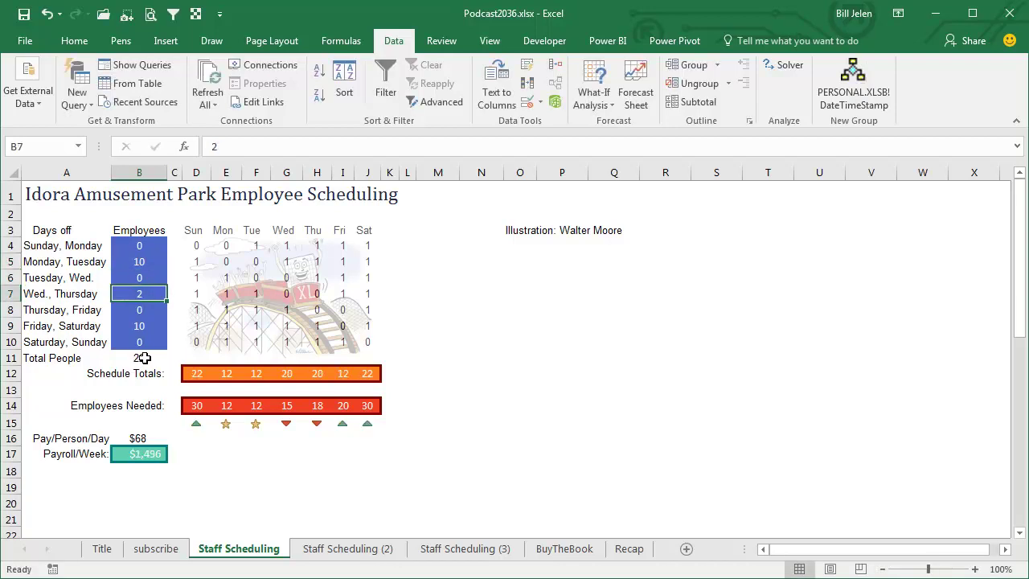
pyautogui.write('10')
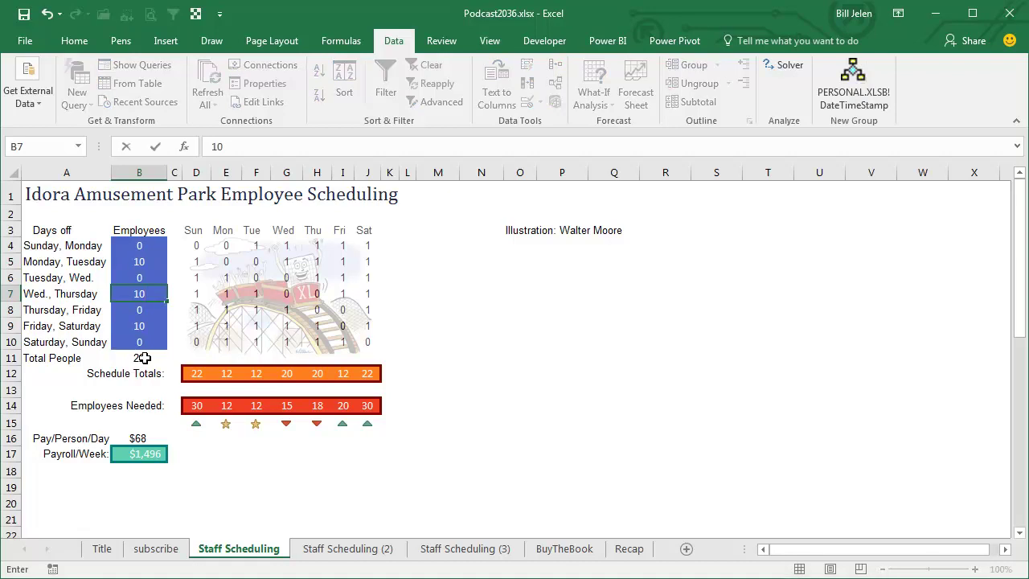
pyautogui.press('Return')
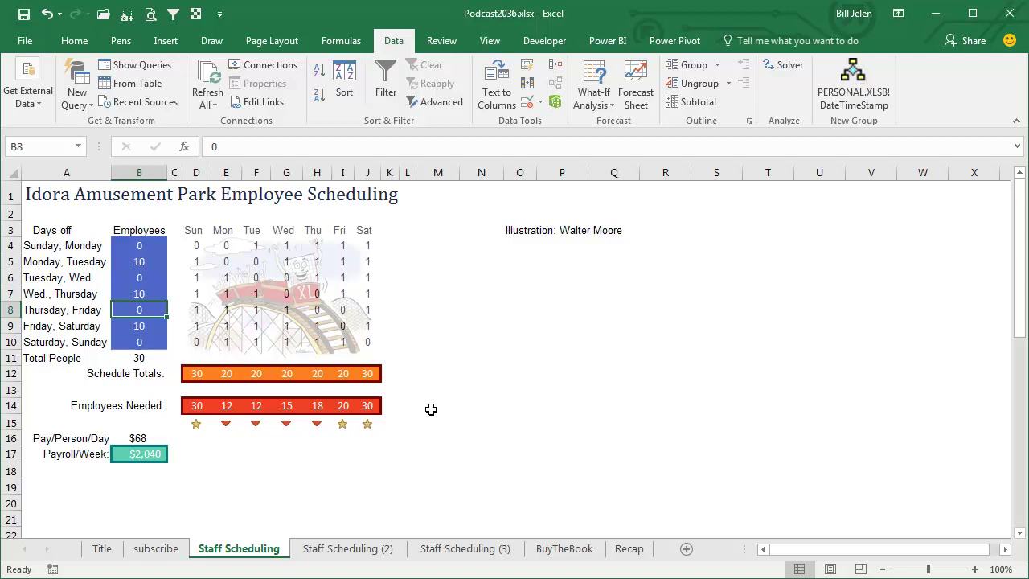
# - Show the BuyTheBook sheet, followed by the episode notes on the Recap sheet
pyautogui.click(555, 552)
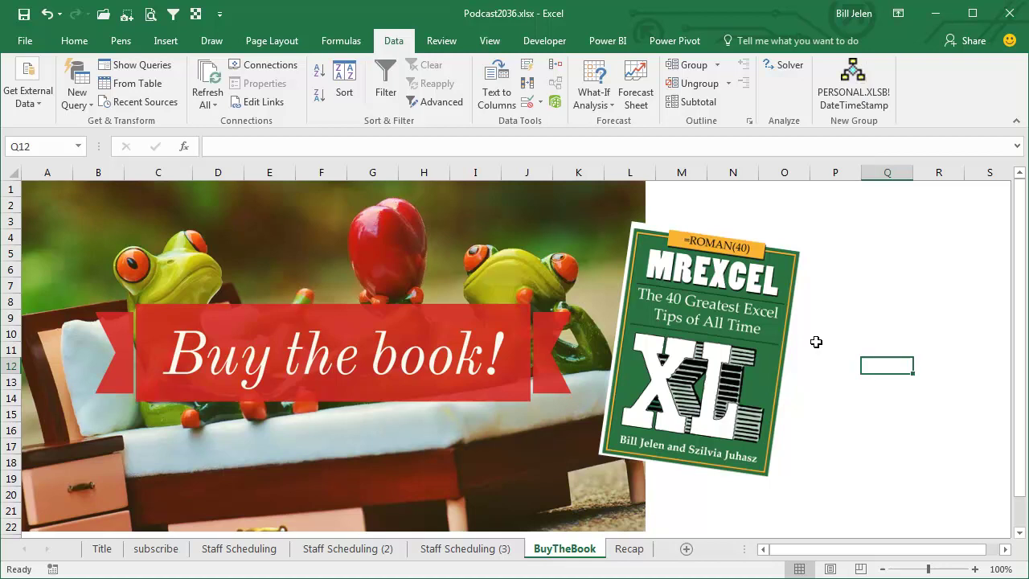
pyautogui.click(629, 548)
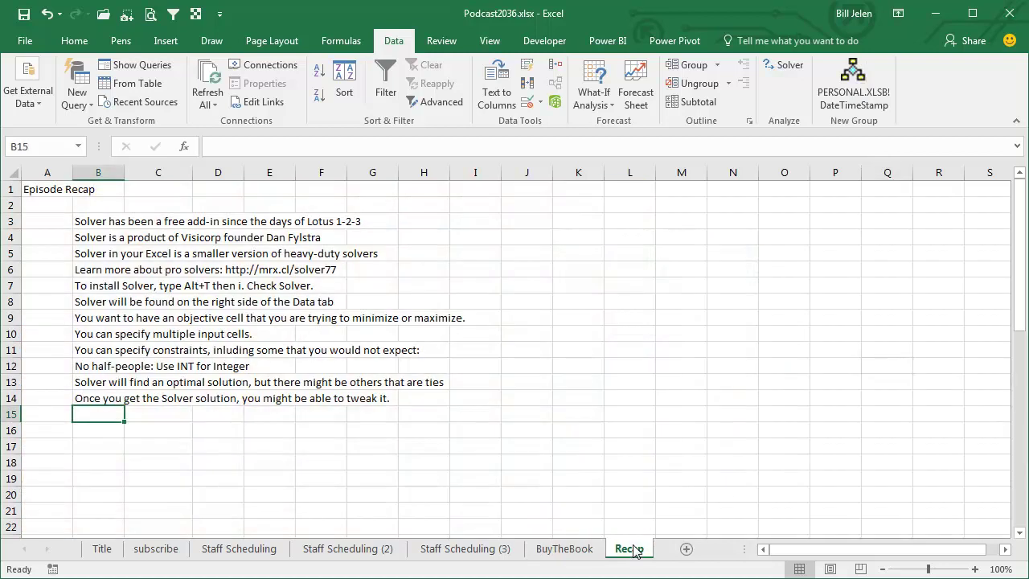